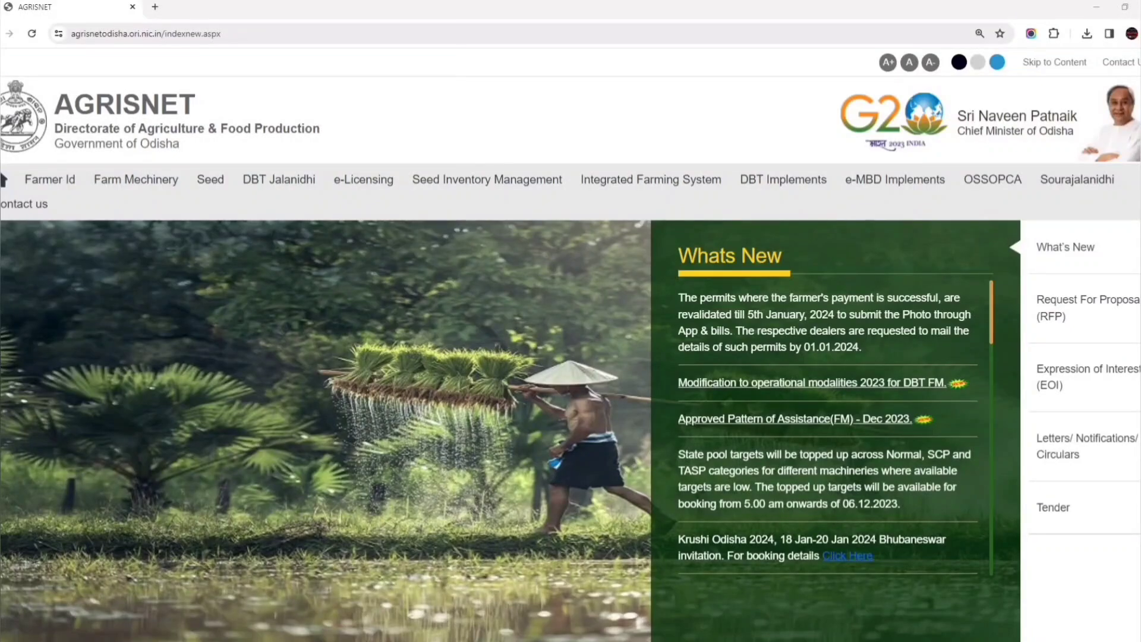
Look through the AGRISNET home page and open the Farmer Id inquiry page.
scroll(570, 345, "down", 12)
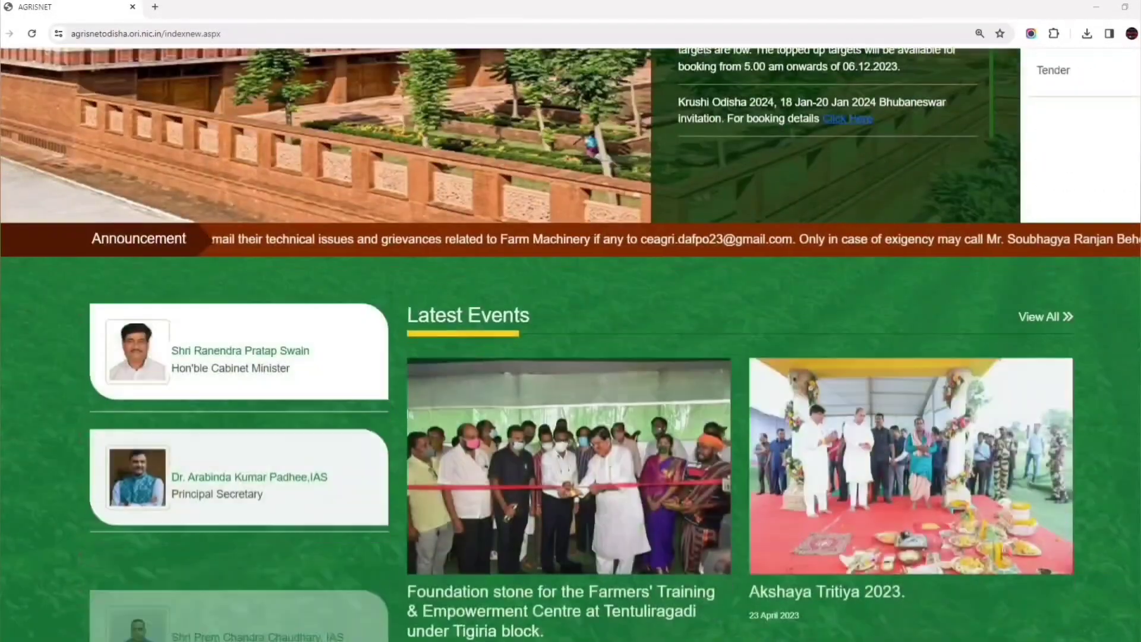
scroll(570, 345, "down", 15)
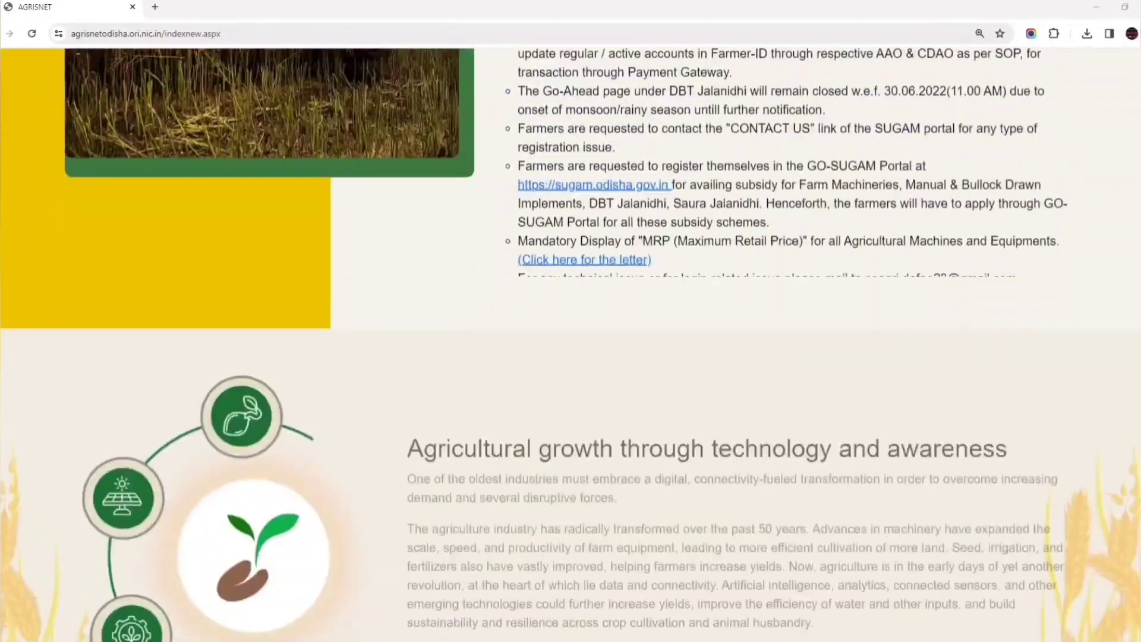
scroll(571, 345, "down", 5)
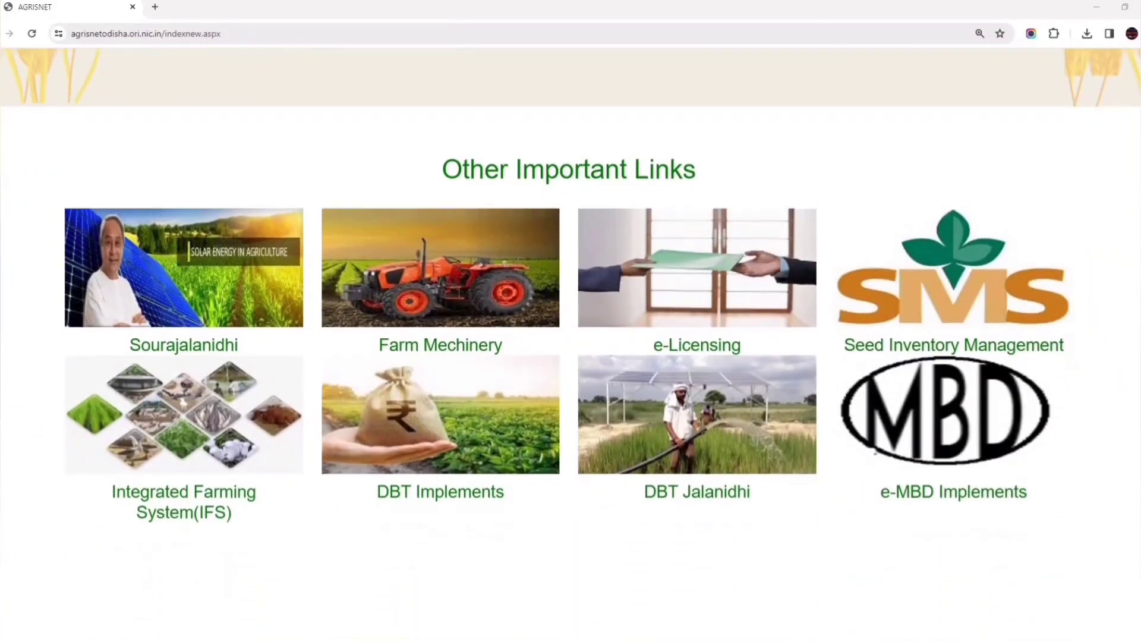
scroll(570, 344, "down", 2)
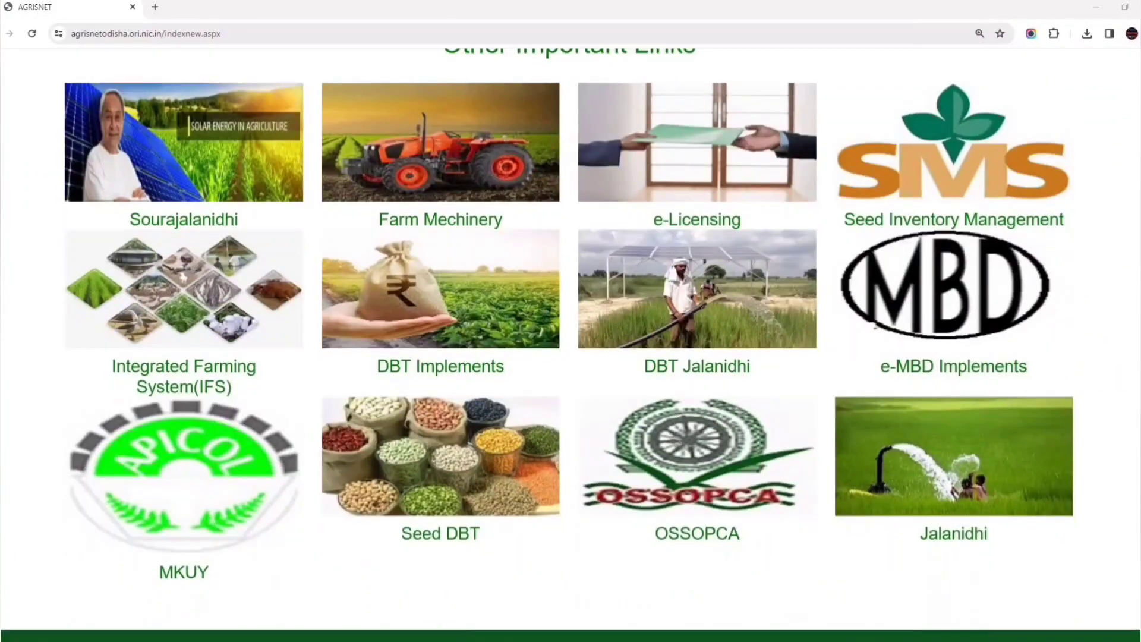
scroll(571, 345, "up", 12)
scroll(570, 345, "up", 15)
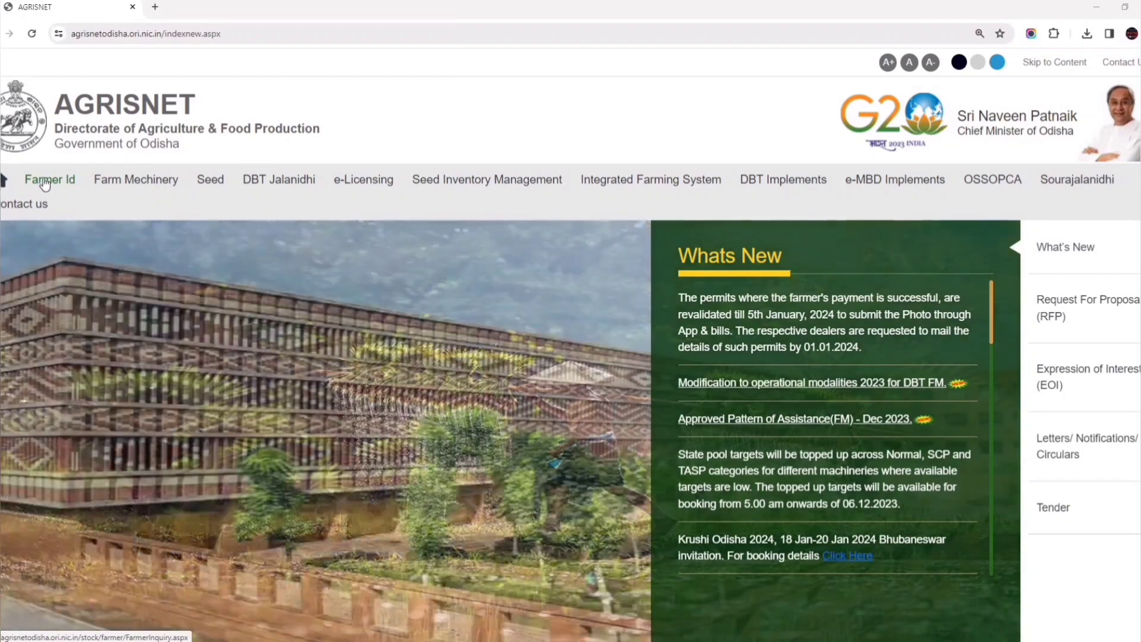
left_click(43, 186)
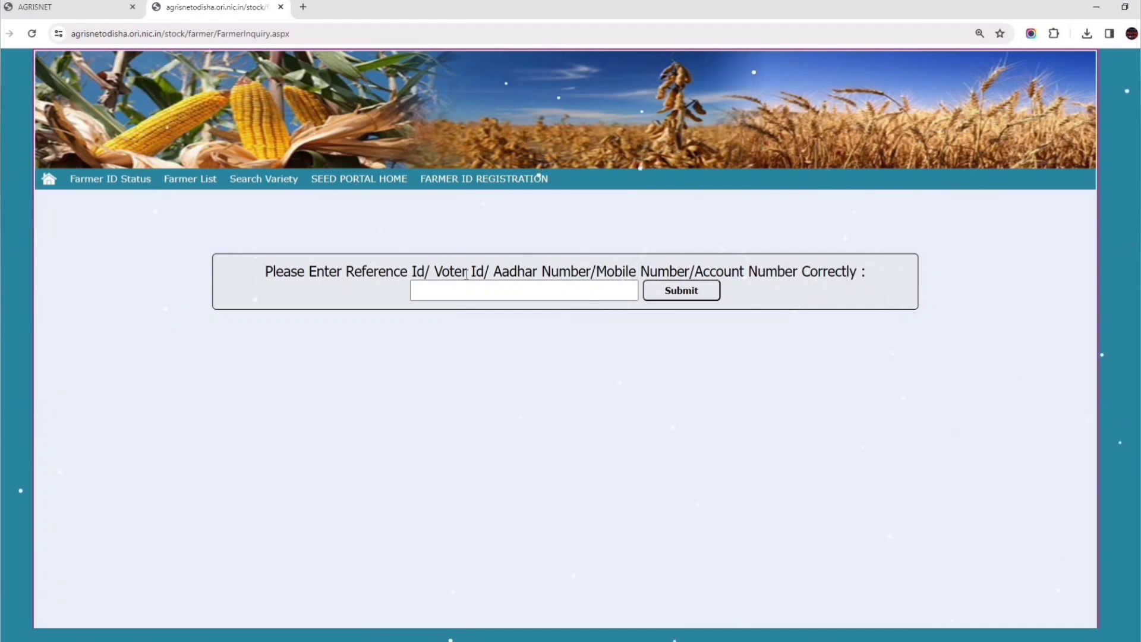
Look up the farmer by entering an identifying number and open the matching farmer's acknowledgement slip.
left_click(449, 293)
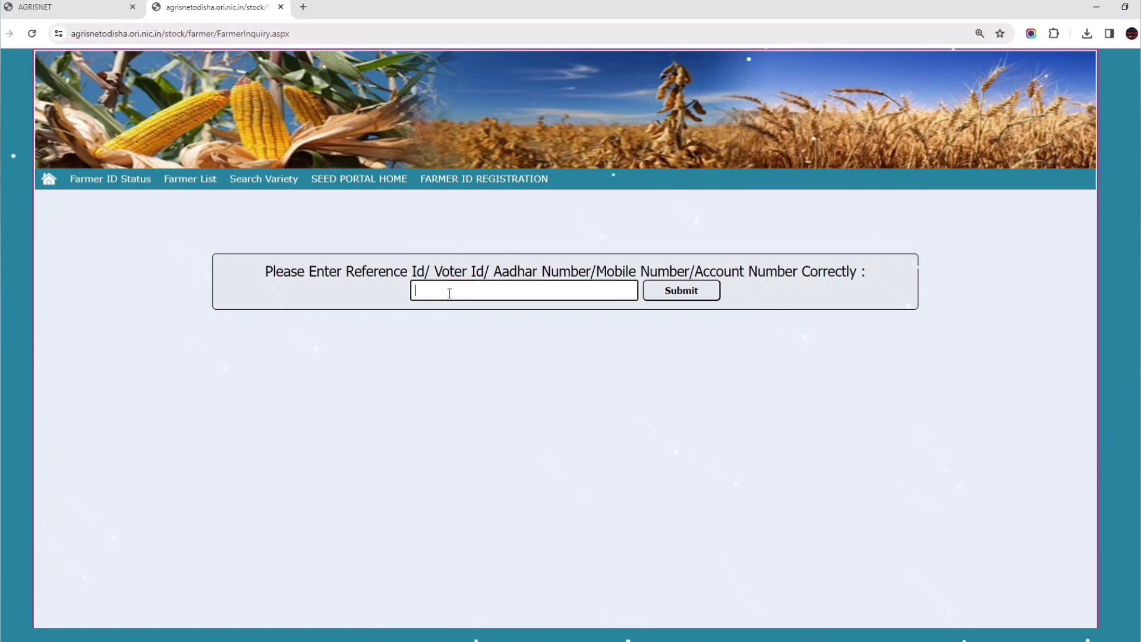
type("??????")
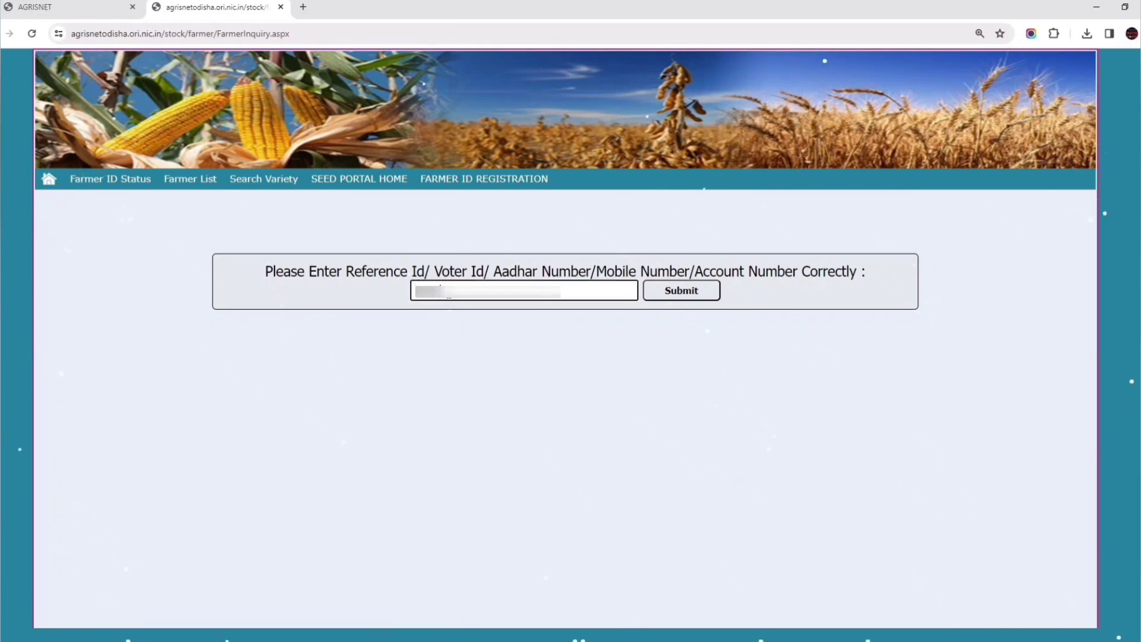
type("???")
left_click(685, 292)
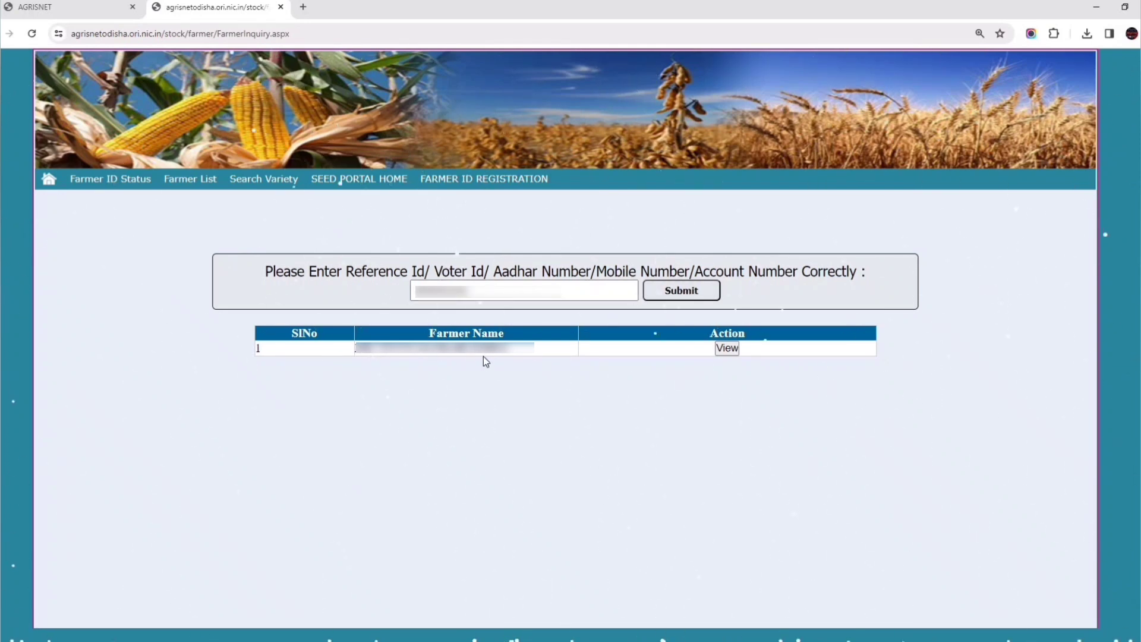
left_click(727, 349)
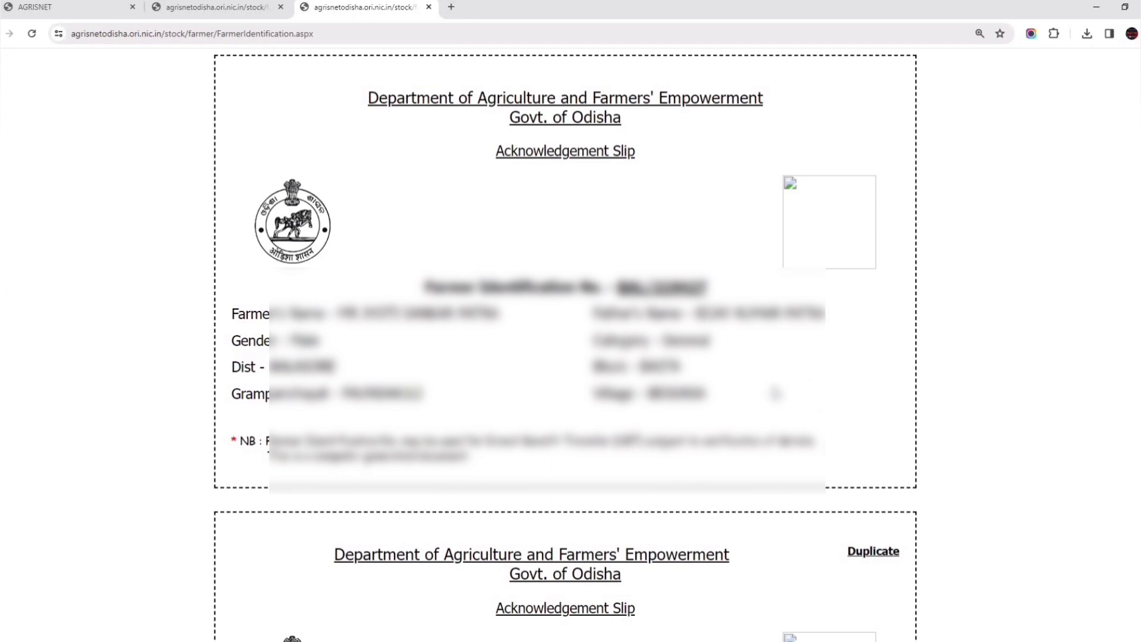
Preview the acknowledgement slip for printing without printing it, and close the slip to return to the farmer inquiry.
key("ctrl+p")
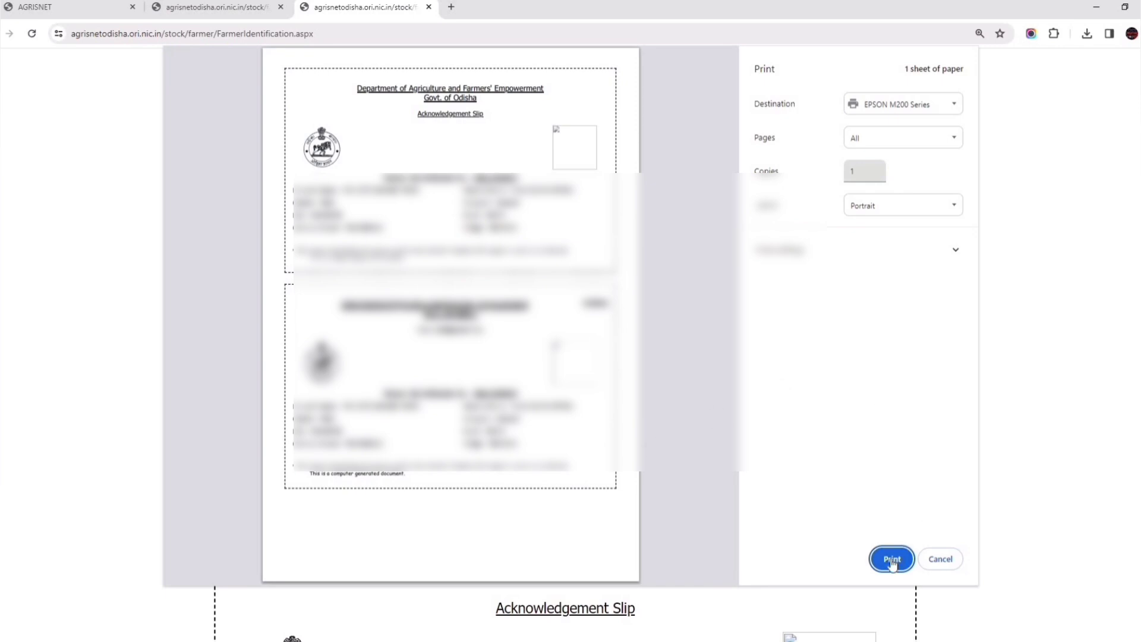
left_click(939, 559)
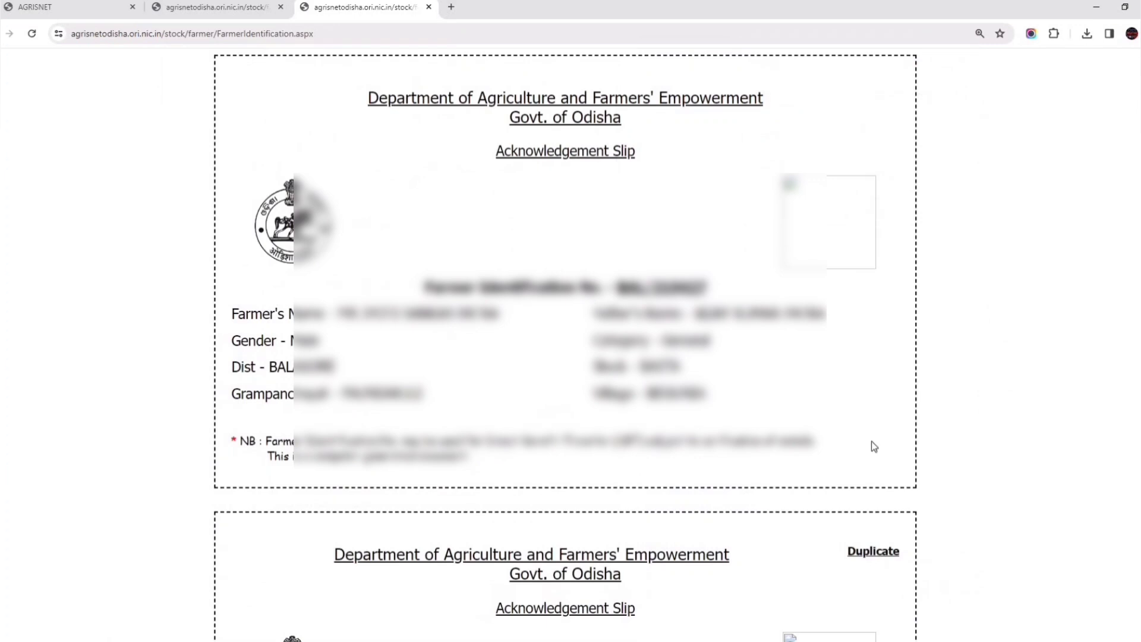
left_click(261, 8)
left_click(429, 7)
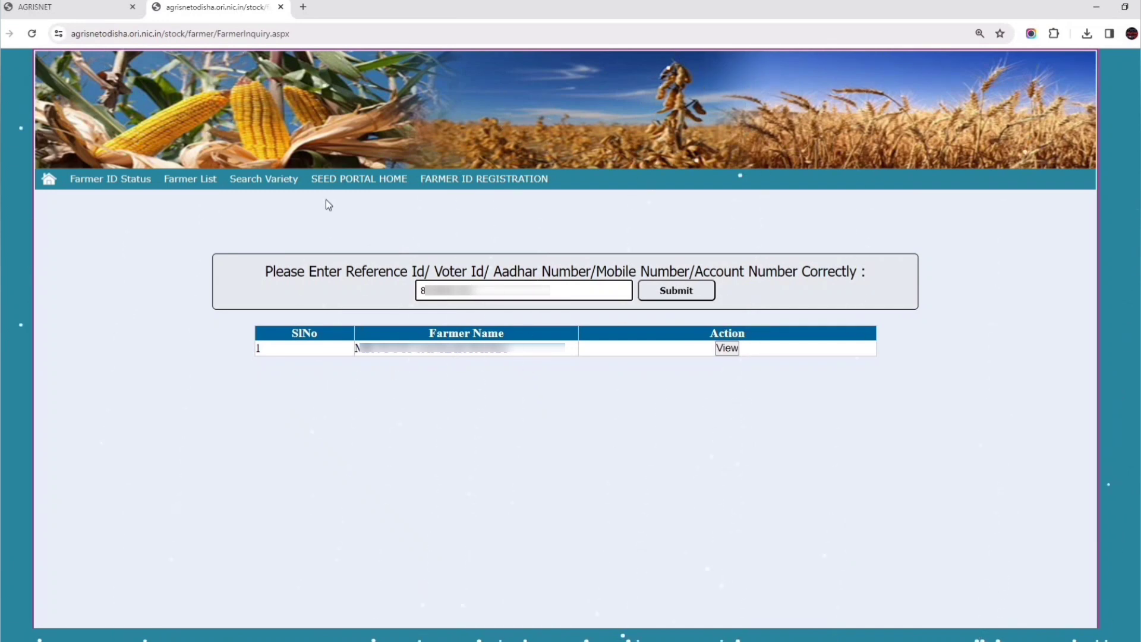
Open the Farmer List search and choose the district BALASORE and the block BASTA.
left_click(183, 180)
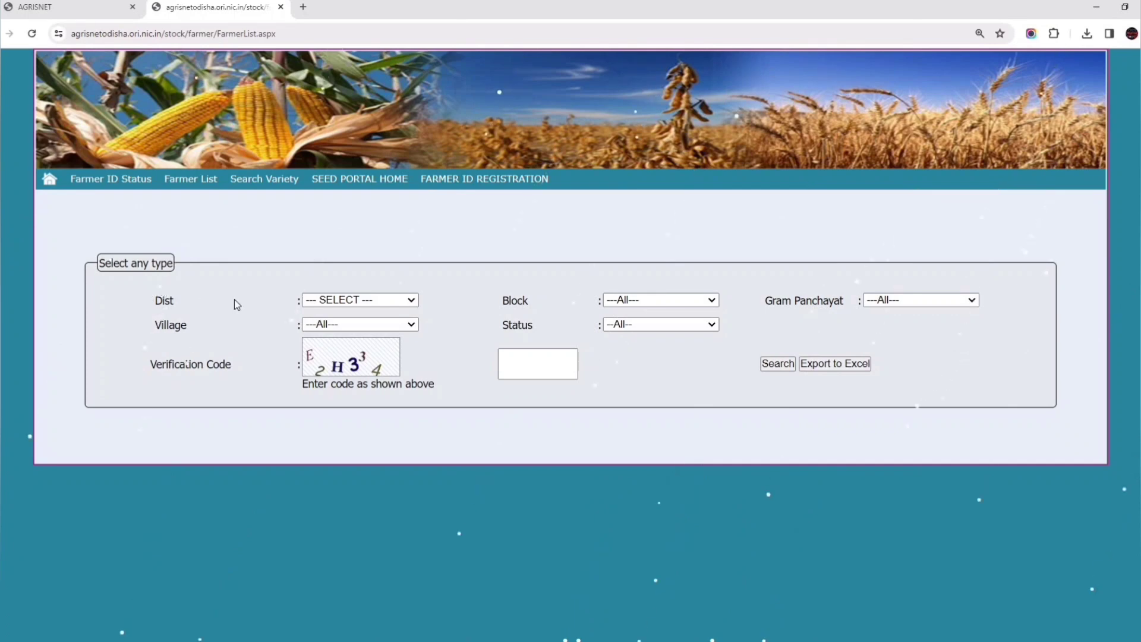
left_click(376, 299)
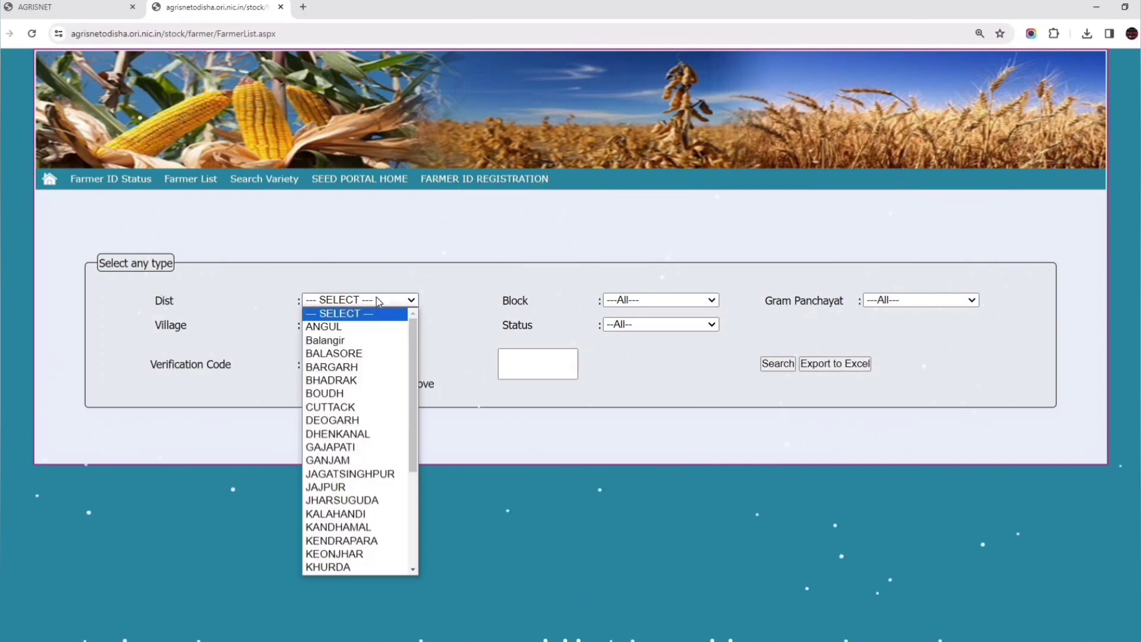
left_click(335, 353)
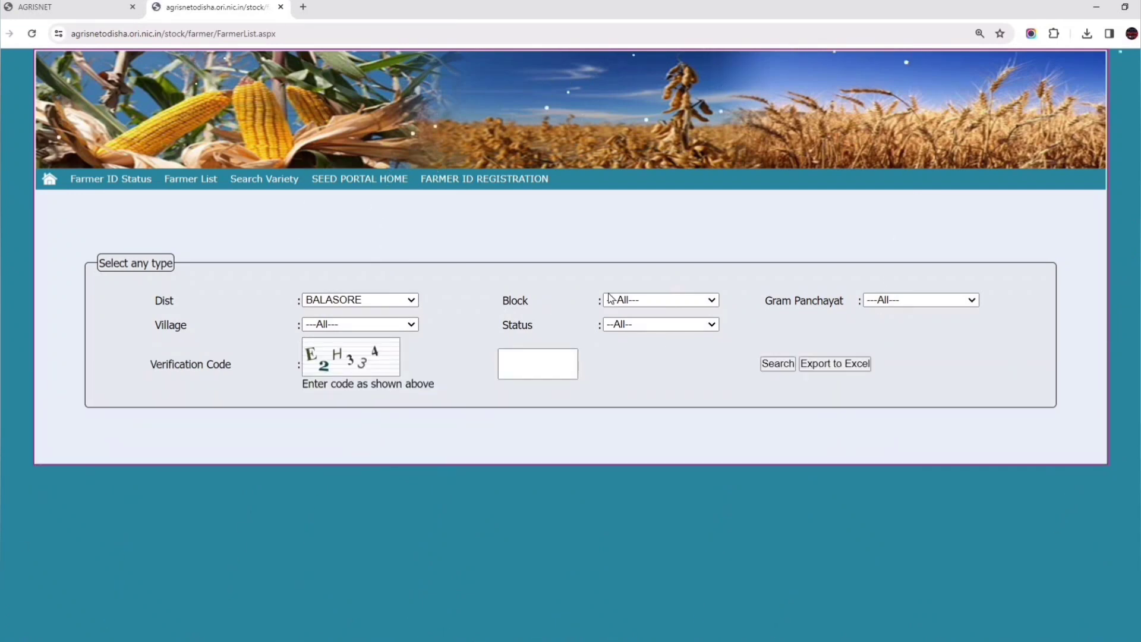
left_click(659, 300)
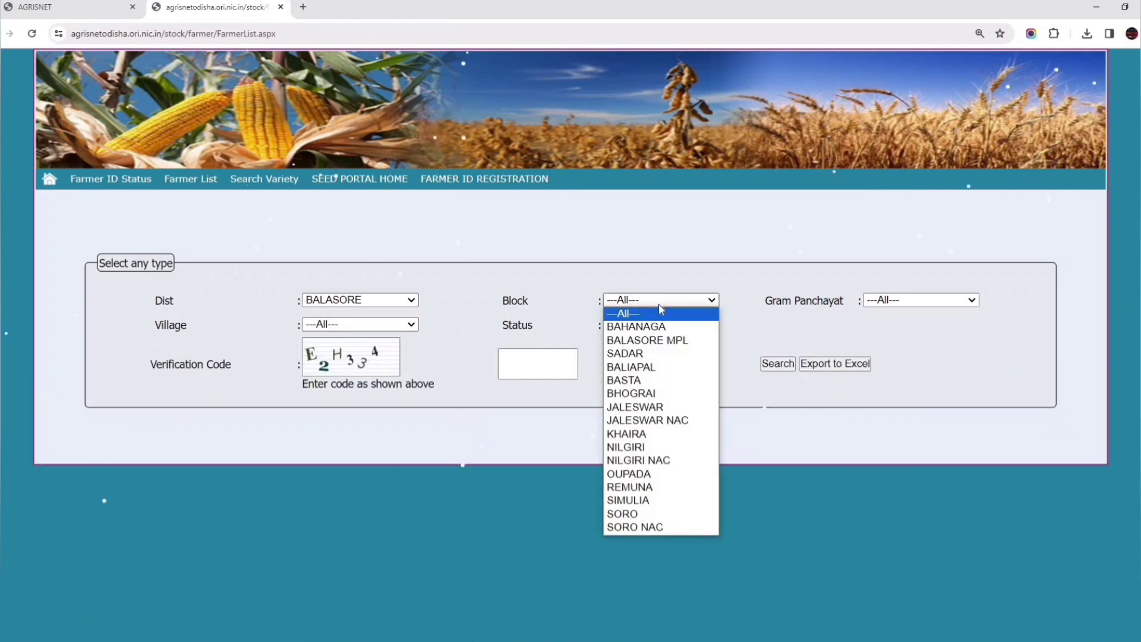
left_click(625, 381)
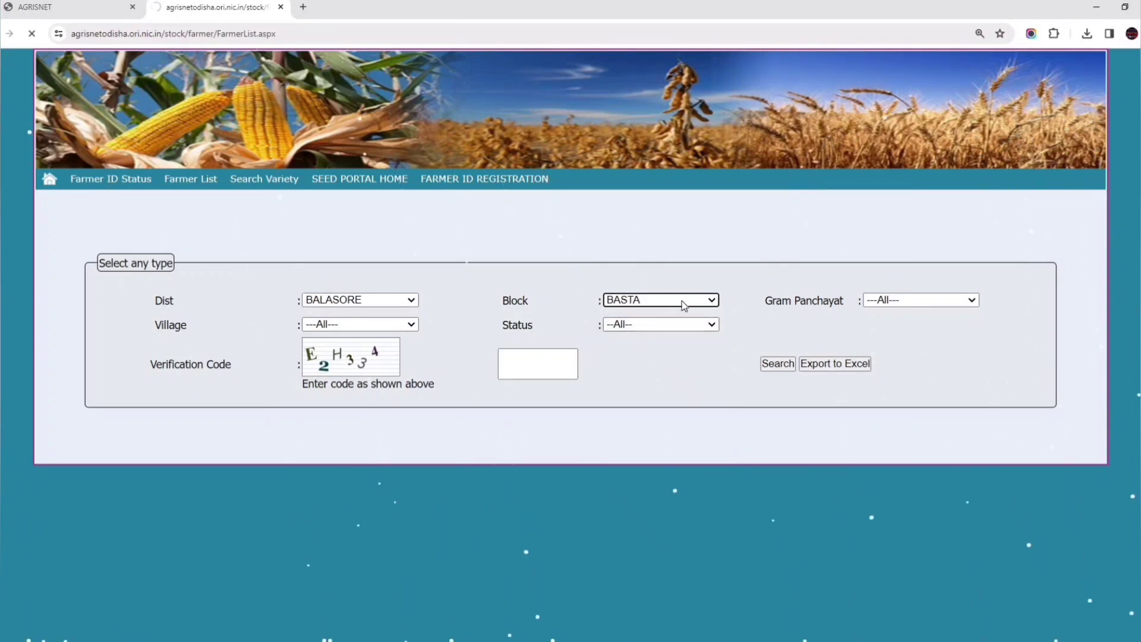
Set the gram panchayat to PAUNSAKULI and the village to BEGUNIA.
left_click(913, 302)
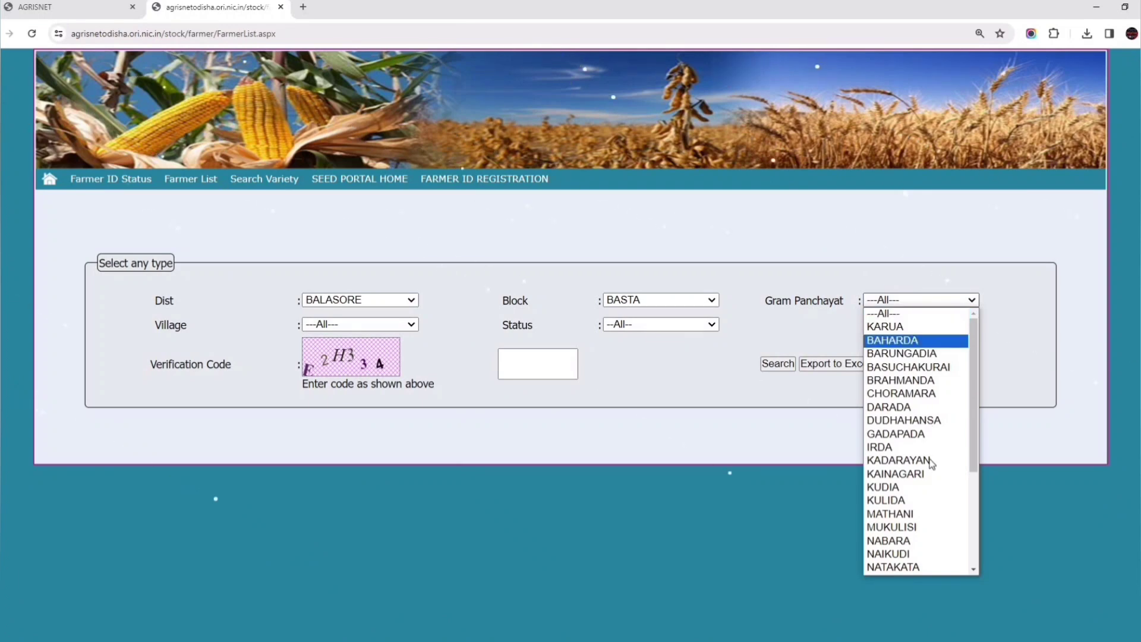
scroll(927, 460, "down", 4)
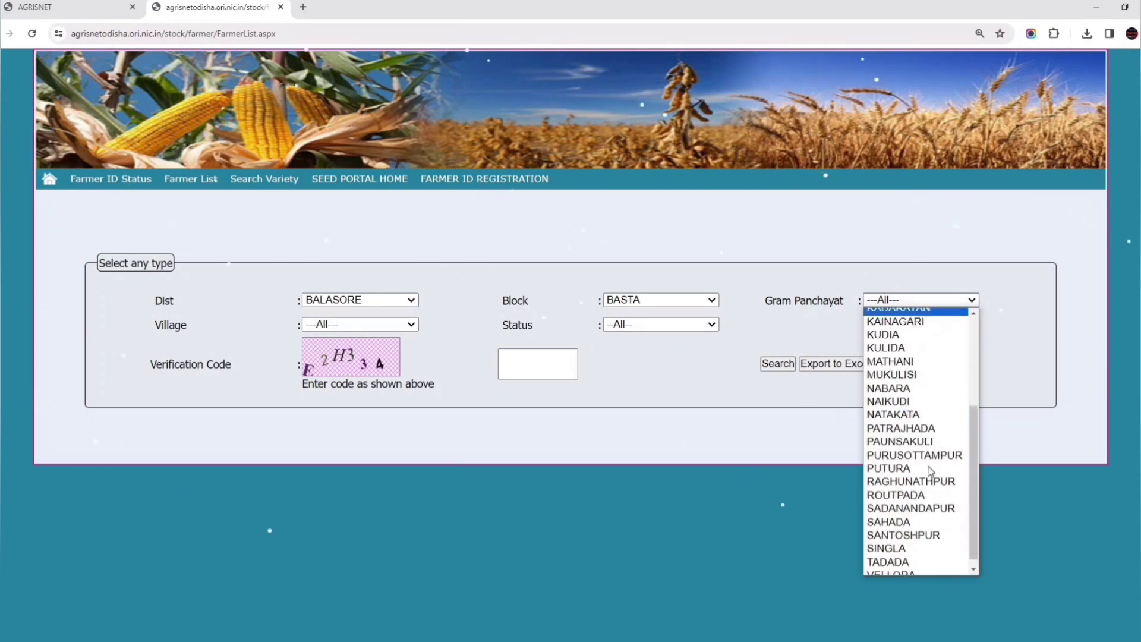
left_click(899, 434)
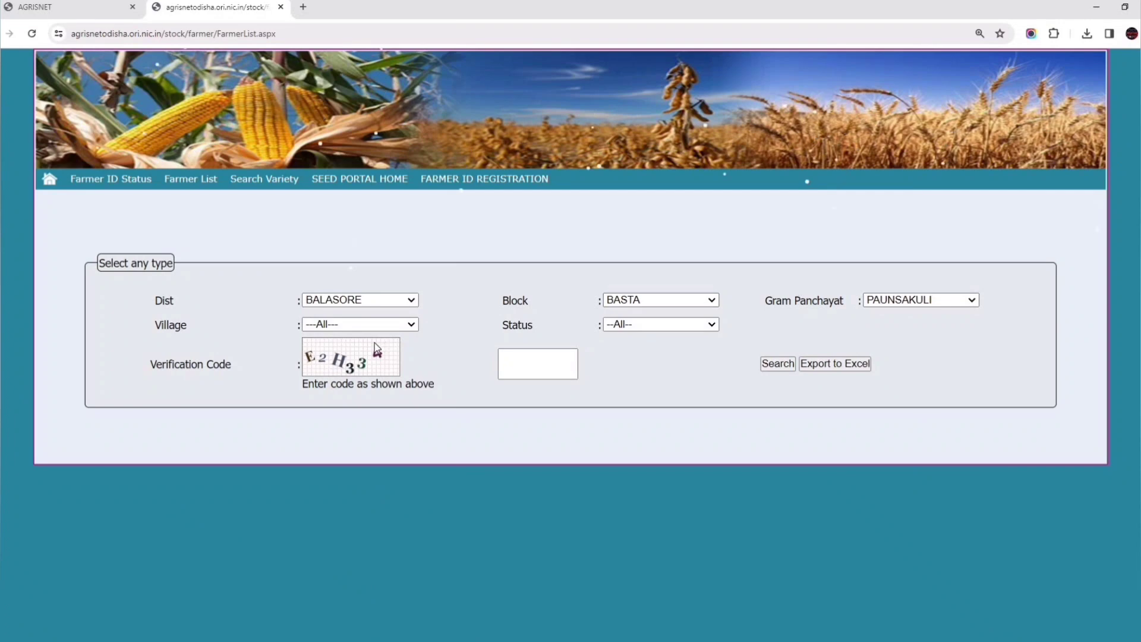
left_click(332, 331)
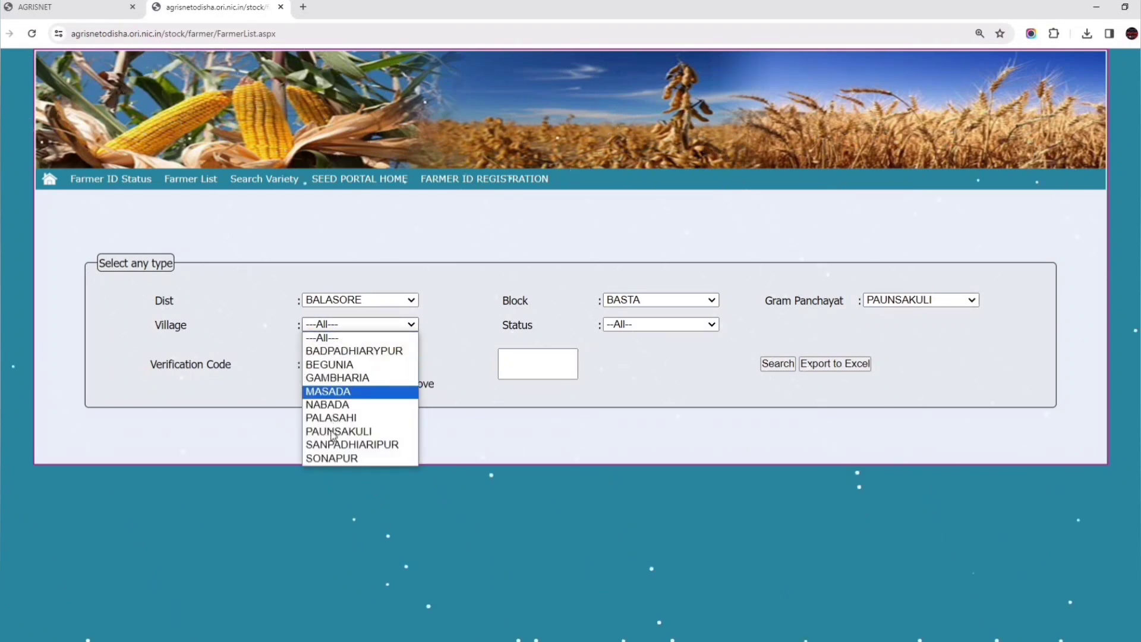
left_click(322, 365)
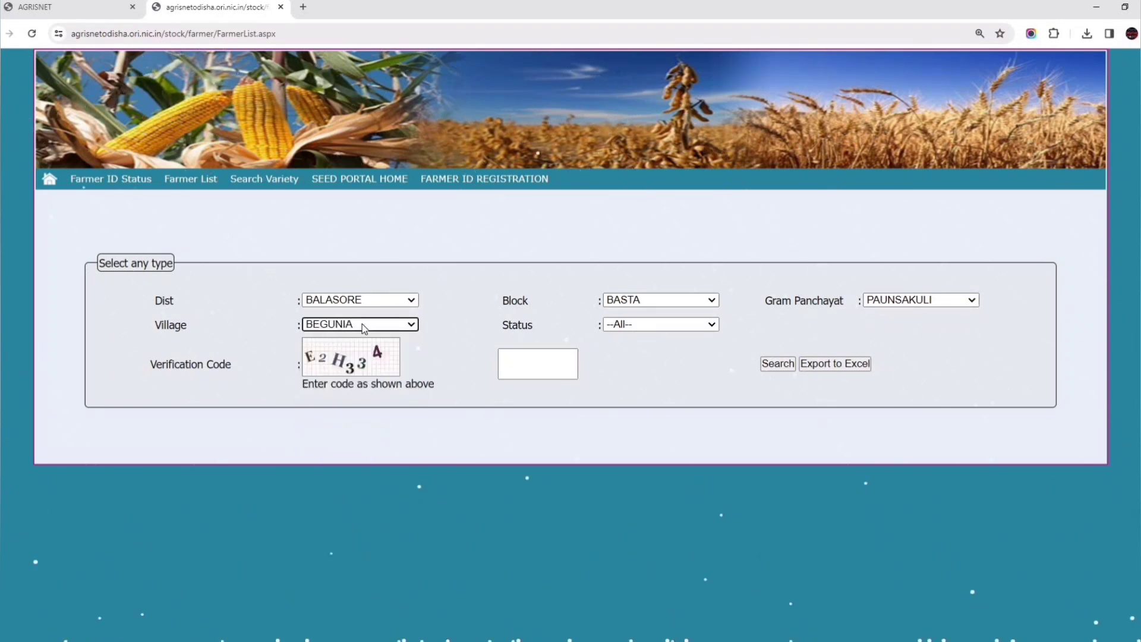
Set the status to Generated, enter the verification code shown in the image, and run the farmer list search.
left_click(657, 326)
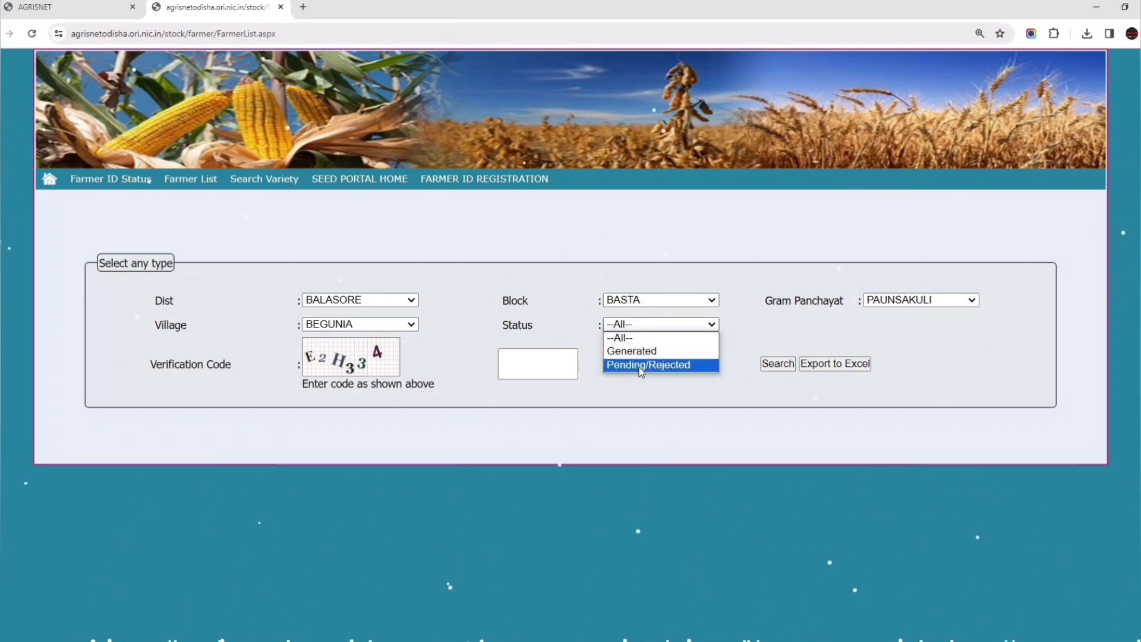
left_click(634, 350)
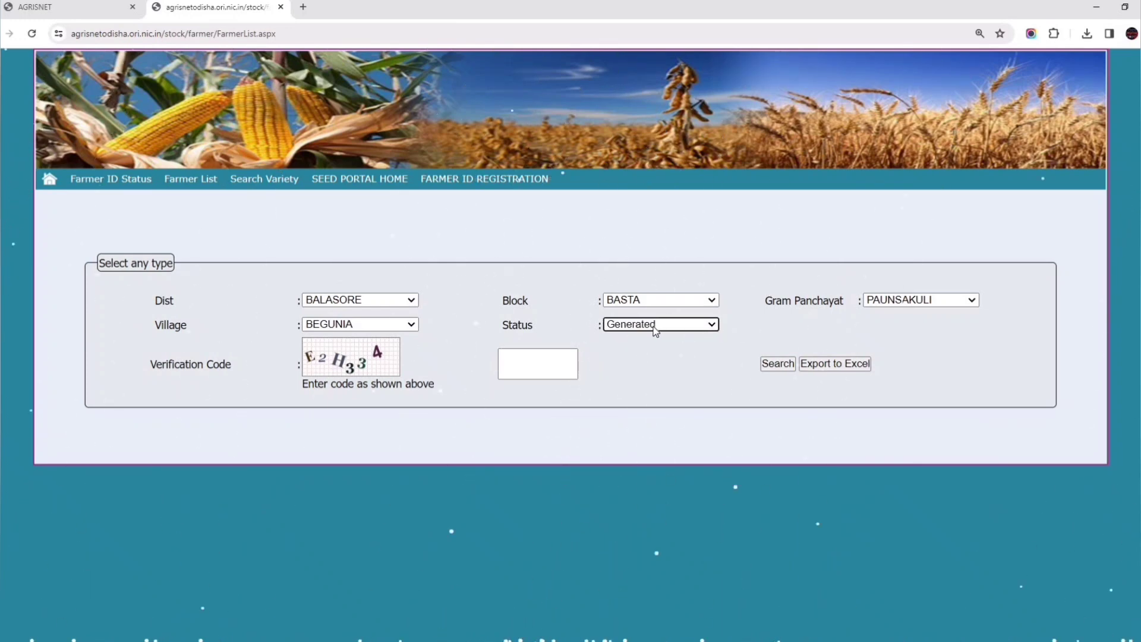
left_click(515, 363)
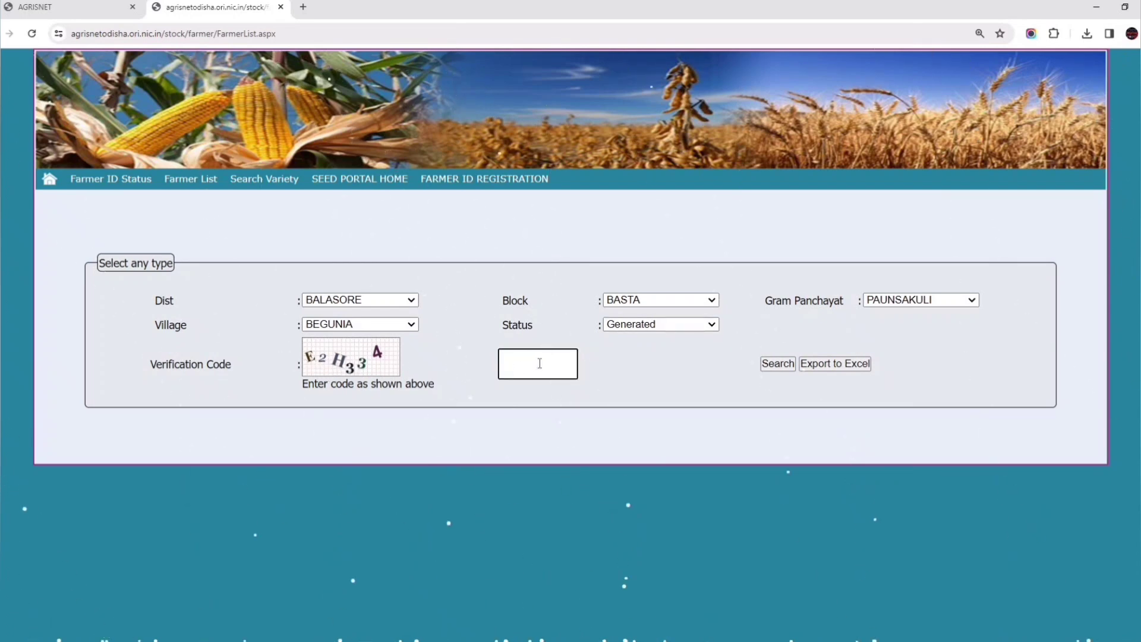
type("E2H334")
left_click(776, 365)
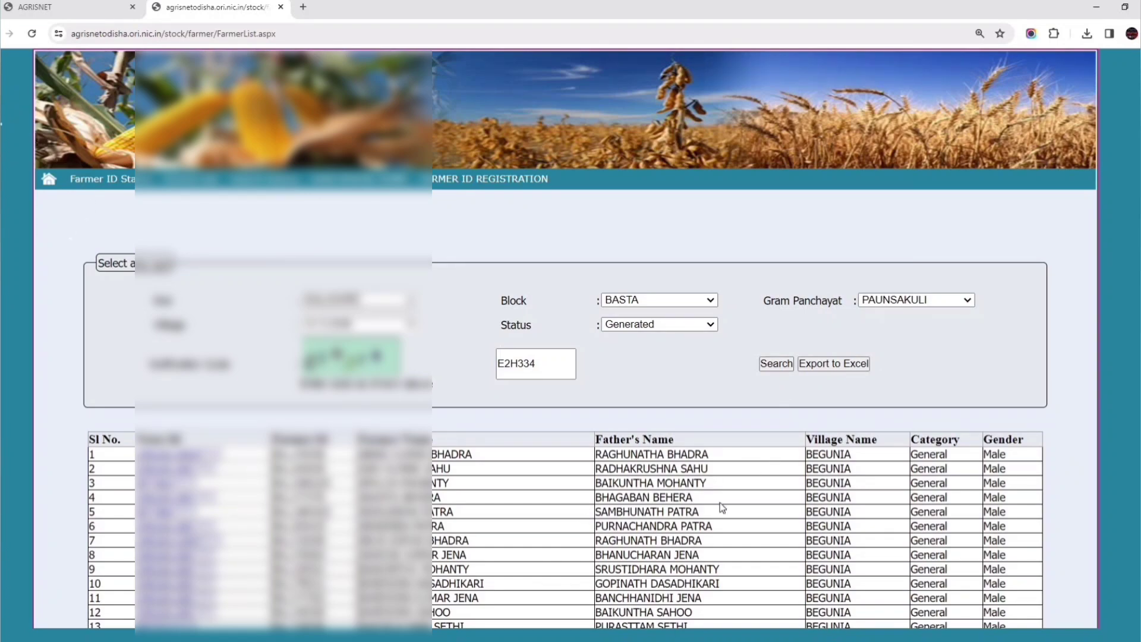
Look through the BEGUNIA farmer list, open the first farmer's acknowledgement slip, and return to the list.
scroll(721, 505, "down", 5)
scroll(720, 440, "down", 2)
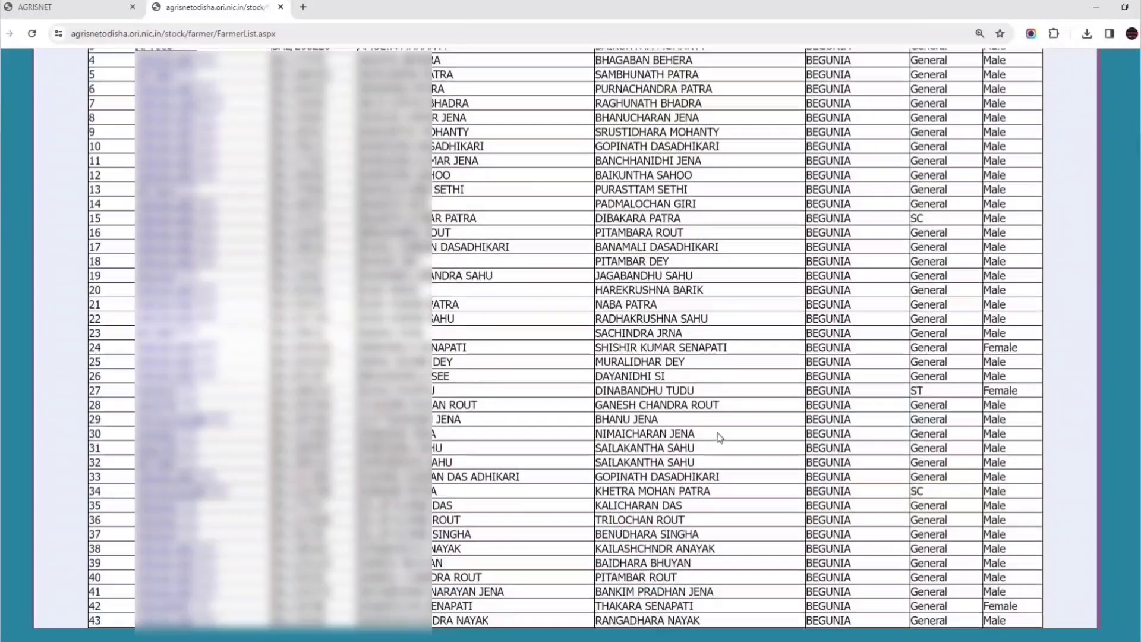
scroll(720, 438, "down", 10)
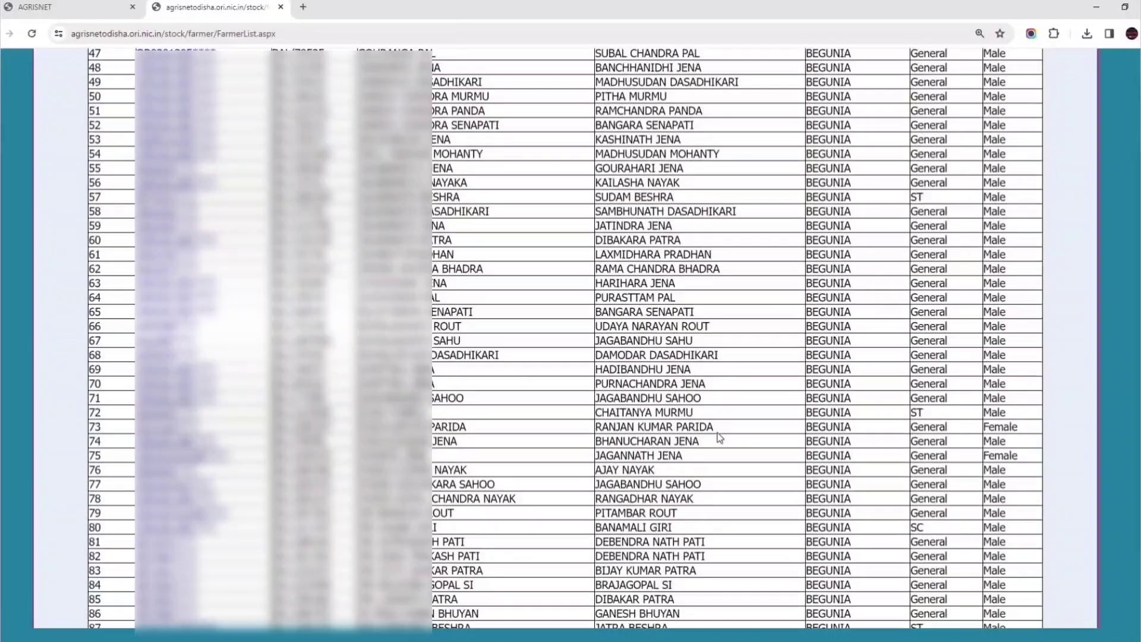
scroll(719, 438, "down", 5)
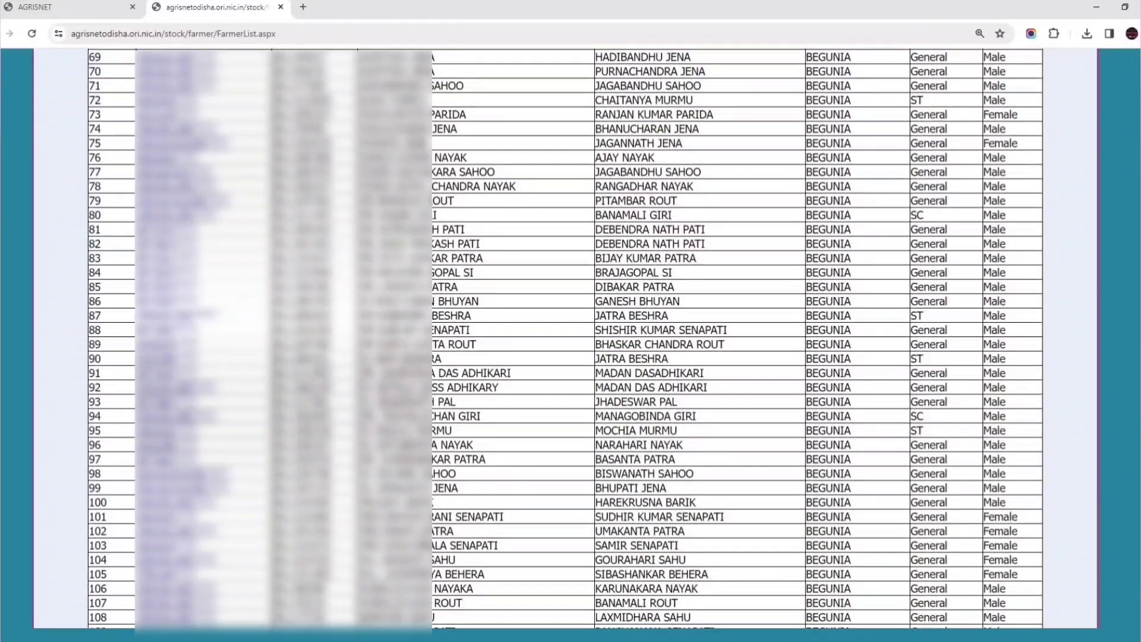
scroll(565, 338, "up", 8)
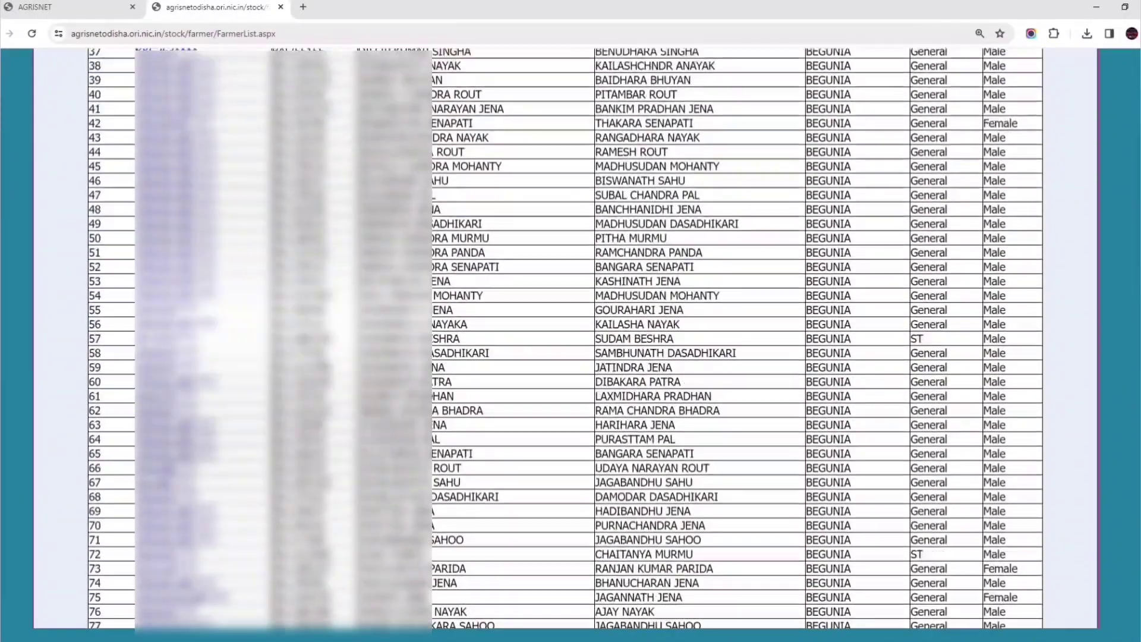
scroll(564, 339, "up", 10)
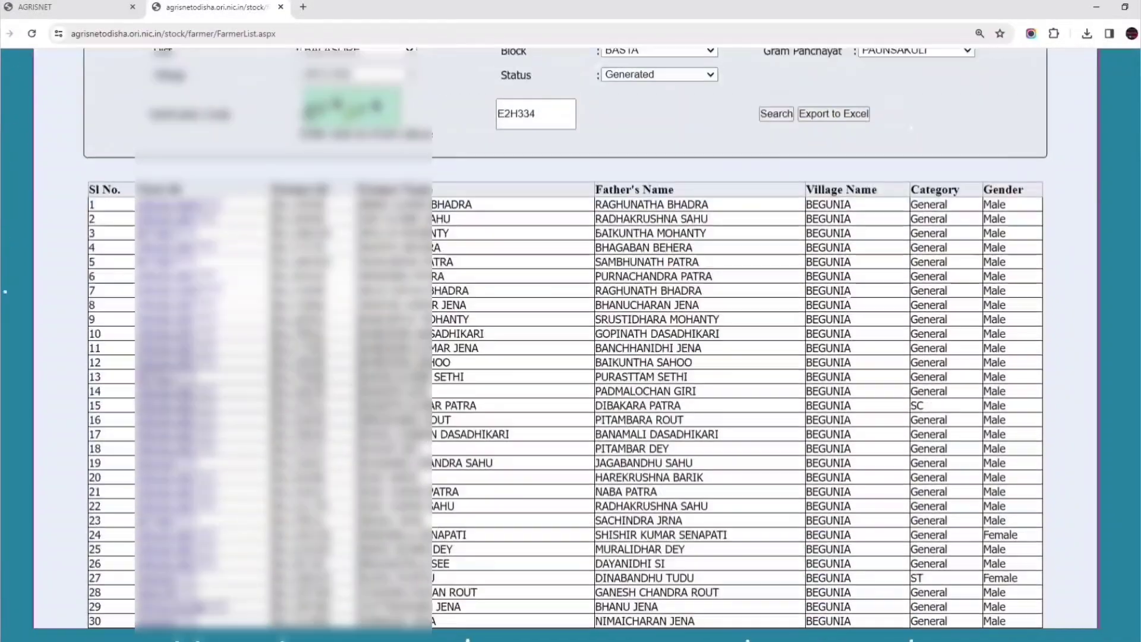
scroll(450, 560, "up", 4)
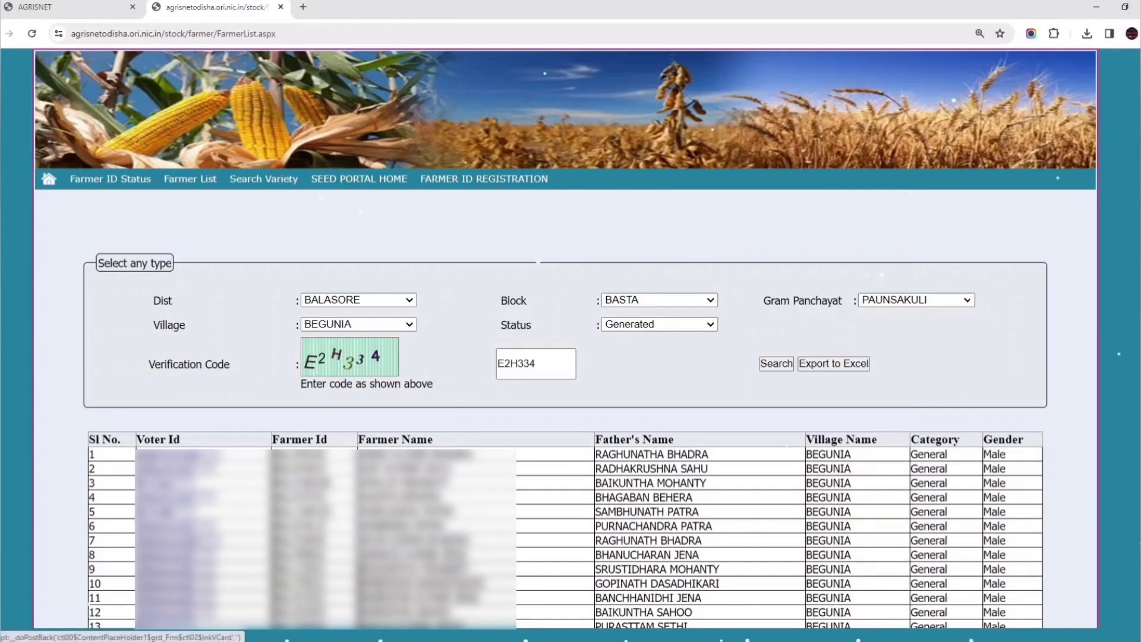
left_click(159, 455)
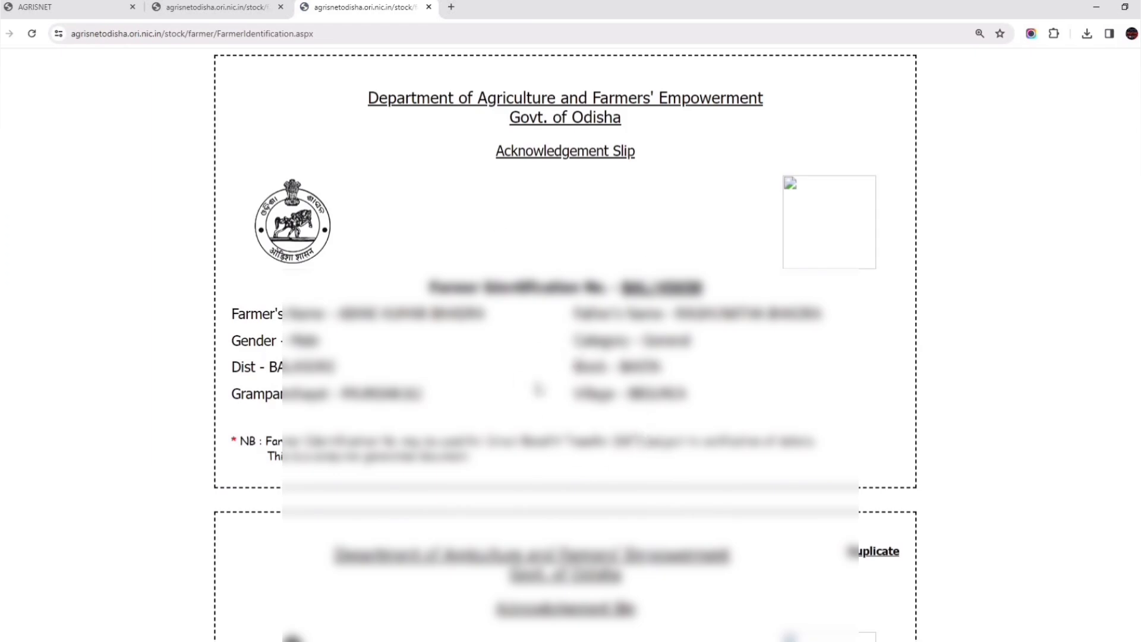
left_click(256, 8)
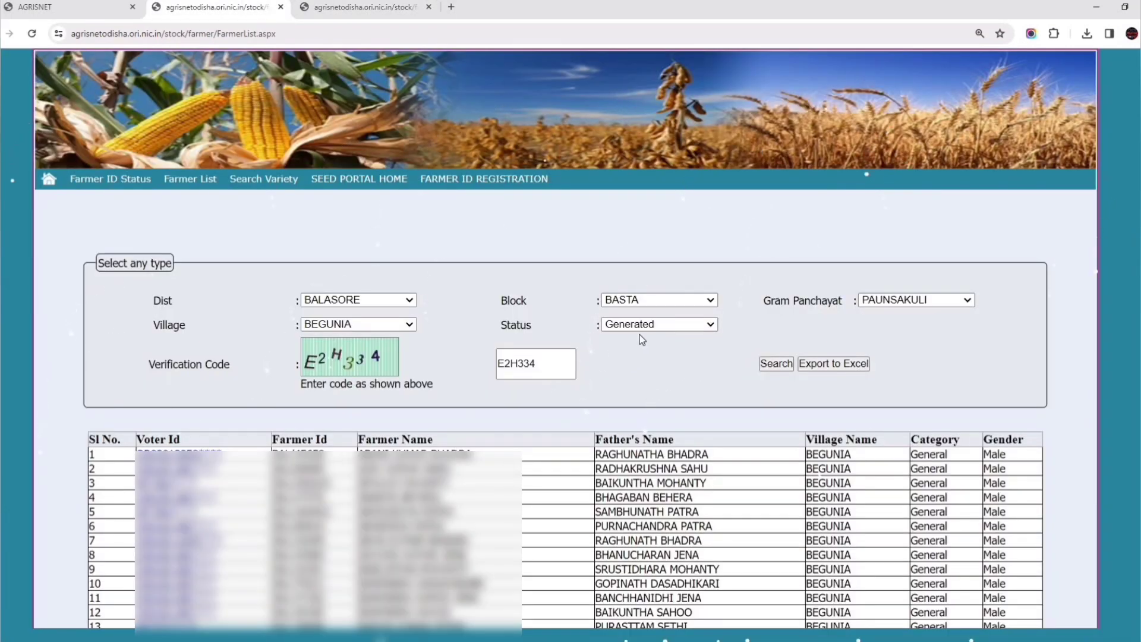
Set the status to Pending/Rejected and rerun the farmer list search for the village BEGUNIA.
left_click(654, 327)
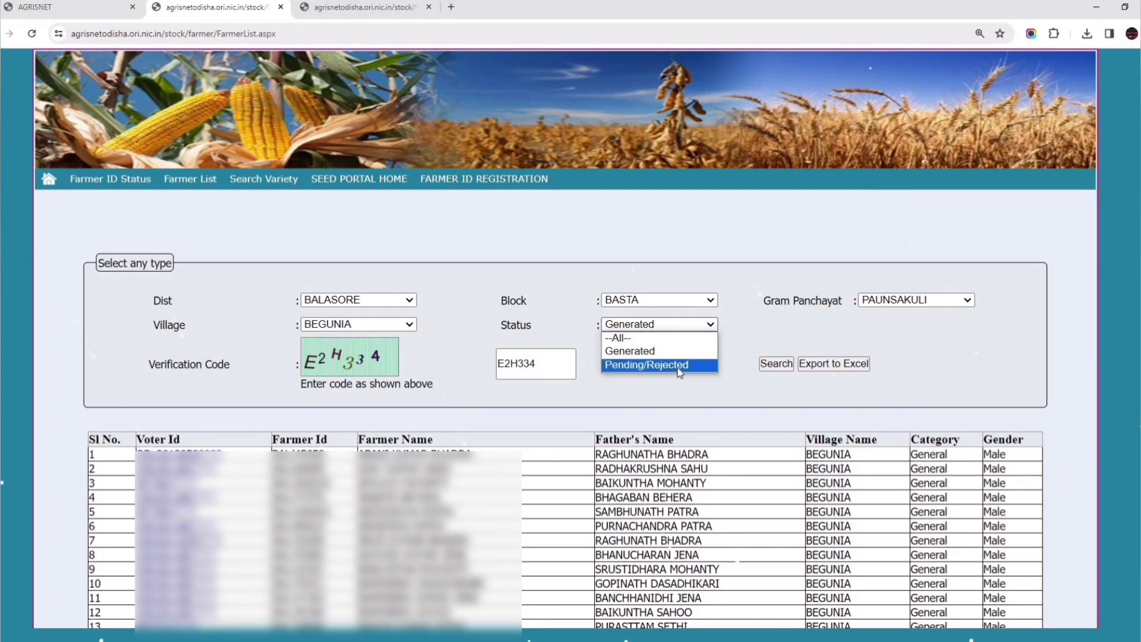
left_click(638, 366)
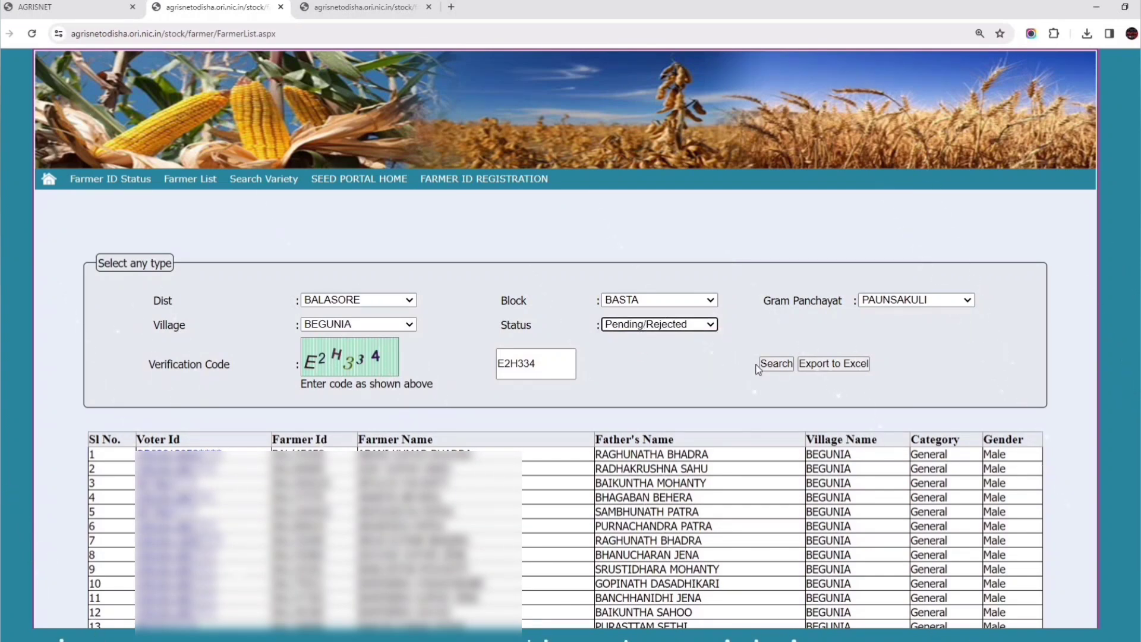
left_click(775, 366)
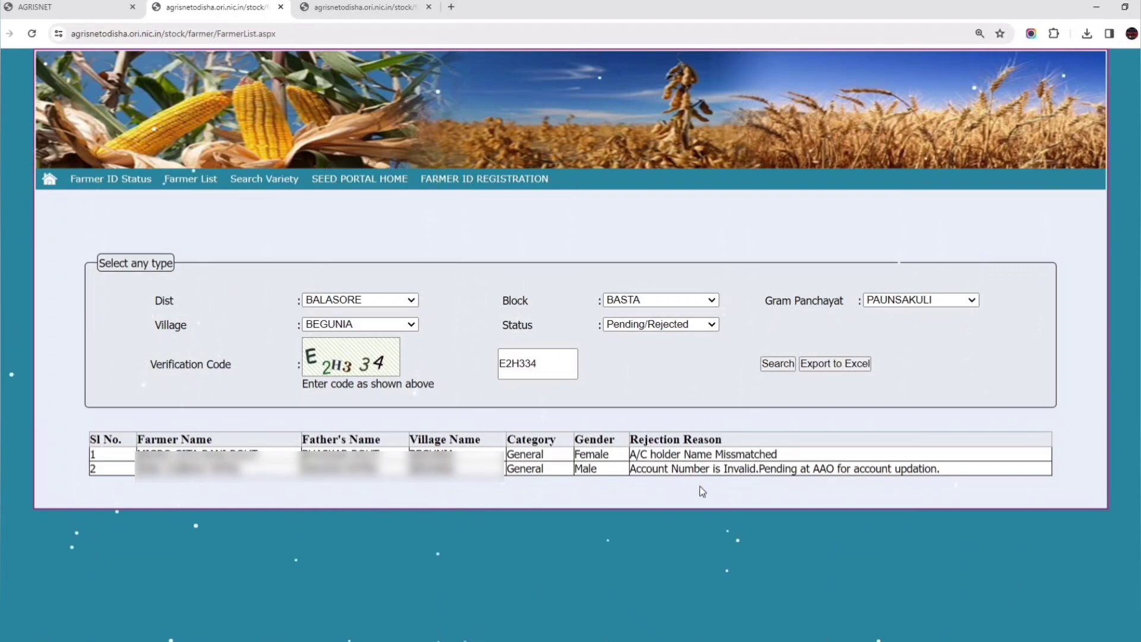
Return to the AGRISNET home page and look through its announcements, farmer notices and agricultural growth section as far as Other Important Links.
left_click(56, 179)
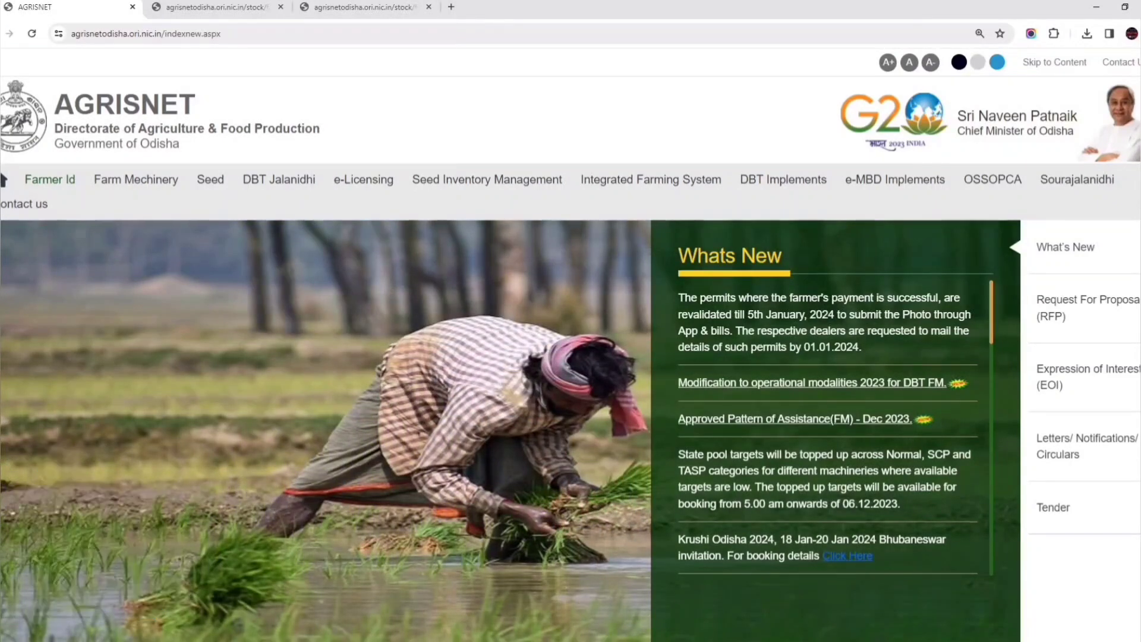
scroll(570, 357, "down", 1)
scroll(571, 357, "down", 4)
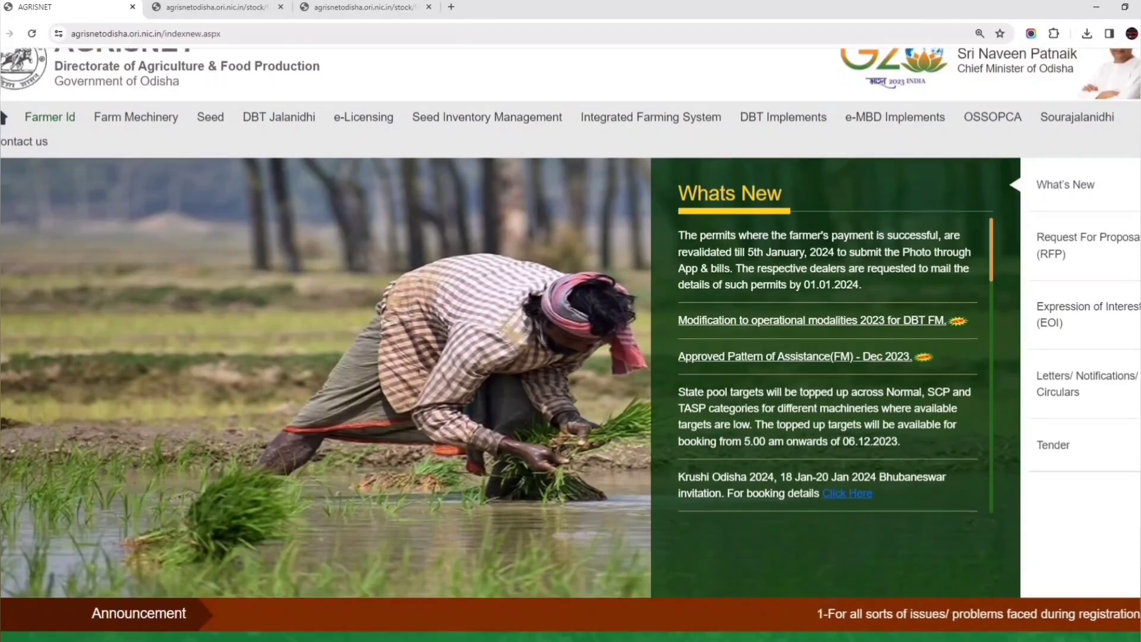
scroll(570, 356, "down", 4)
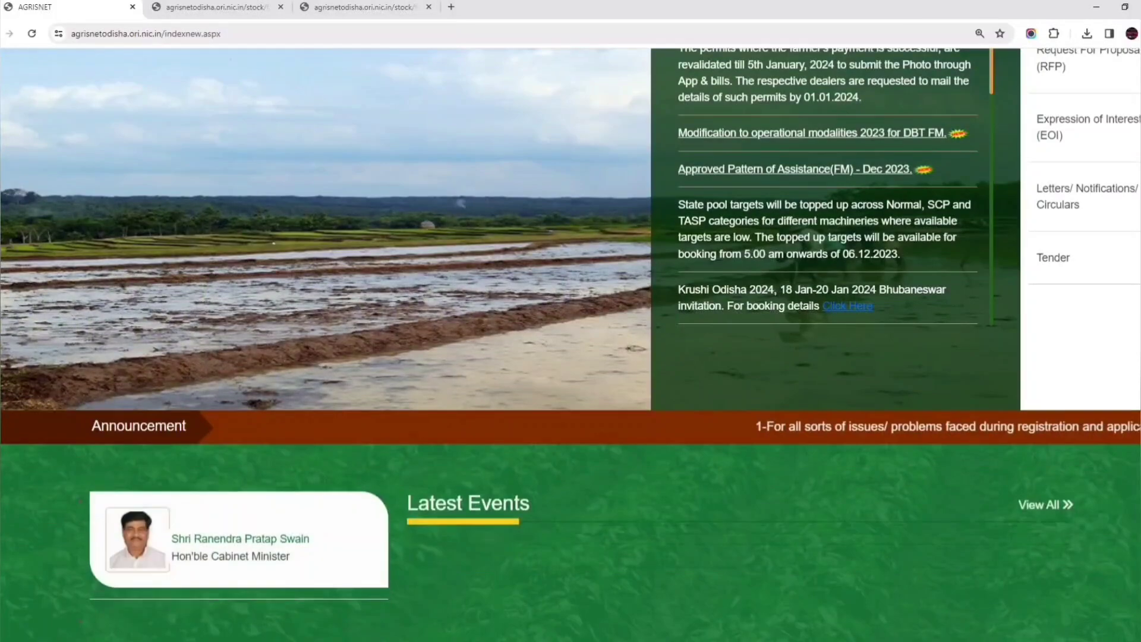
scroll(570, 356, "down", 5)
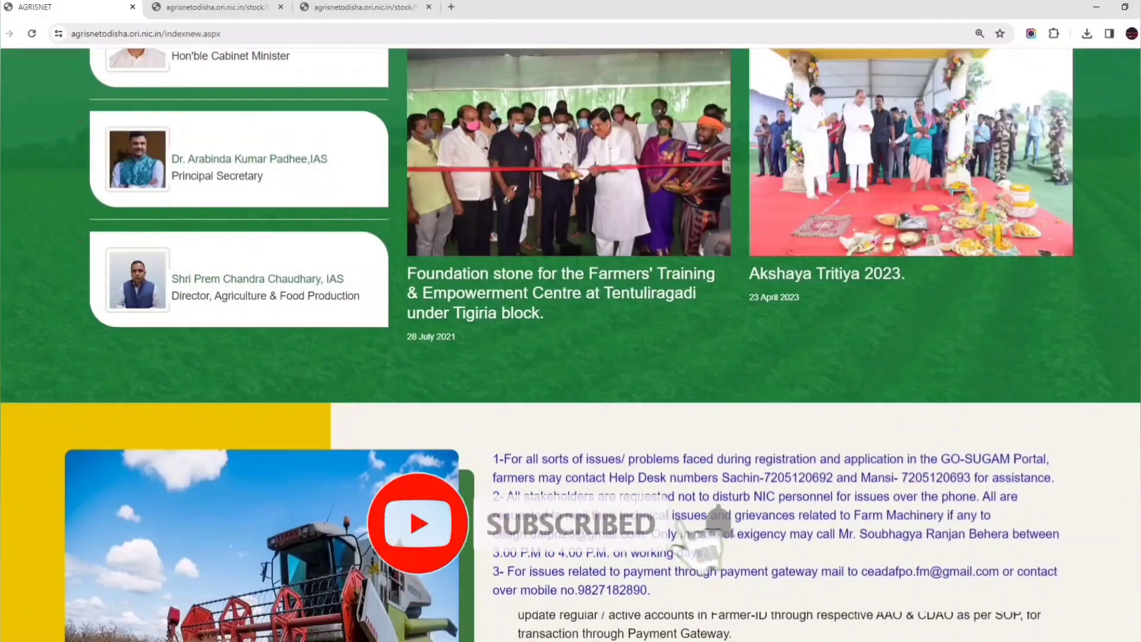
scroll(571, 356, "down", 2)
scroll(571, 357, "down", 8)
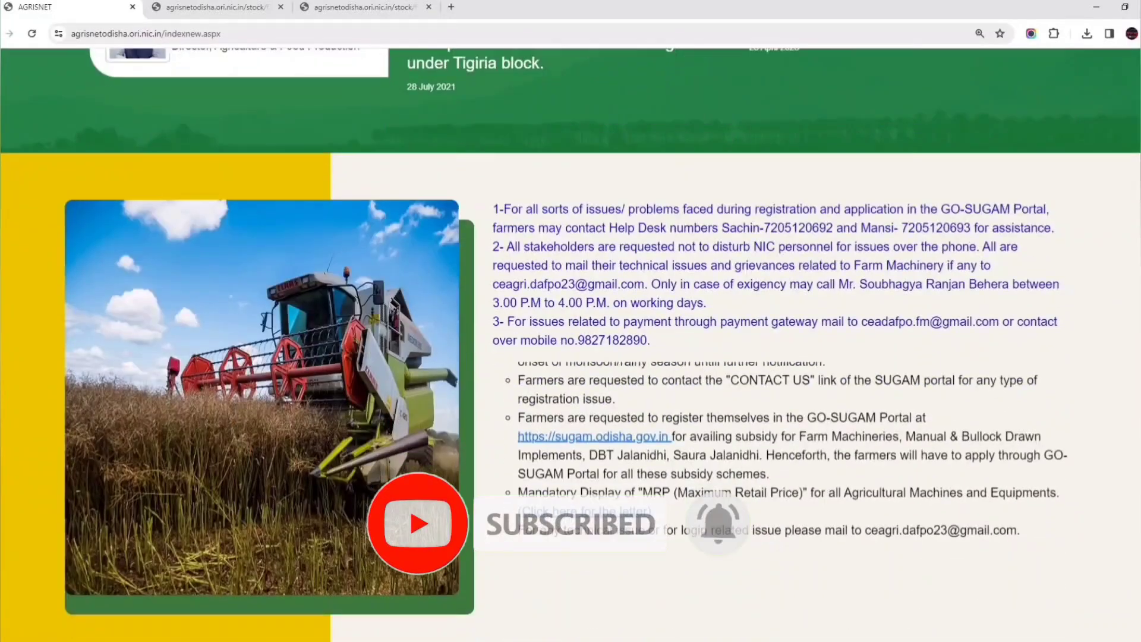
scroll(570, 357, "down", 6)
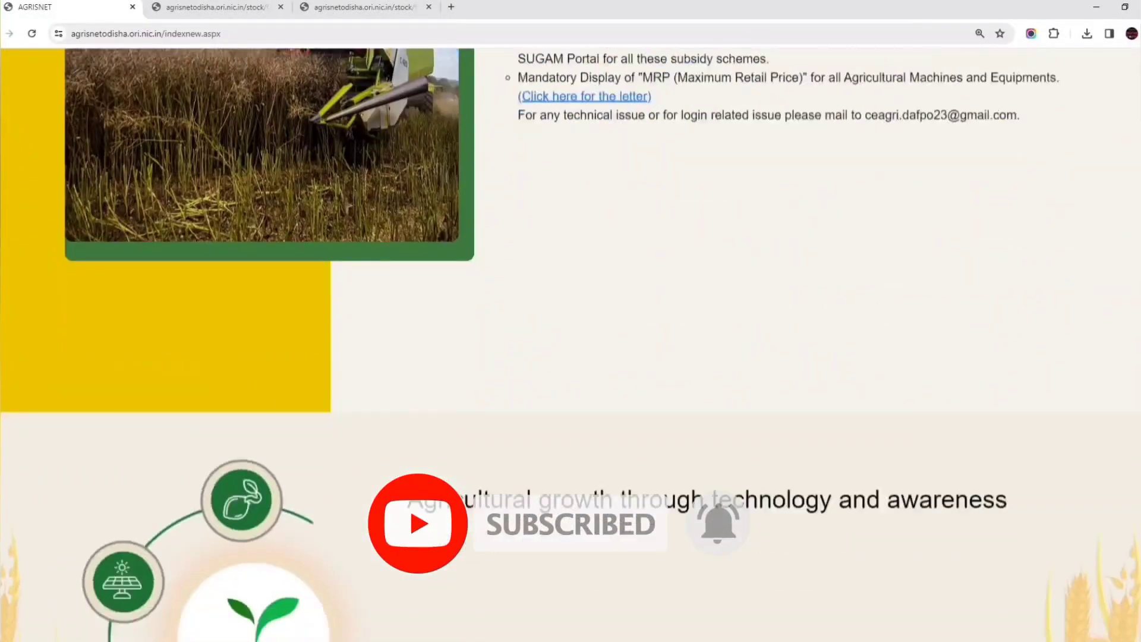
scroll(570, 357, "down", 7)
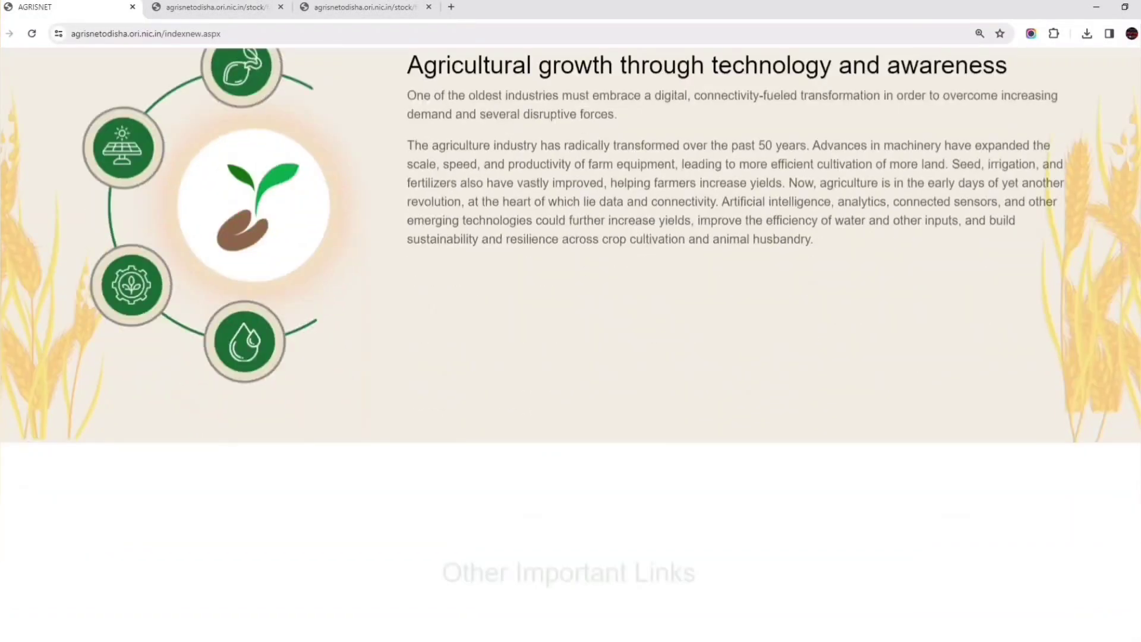